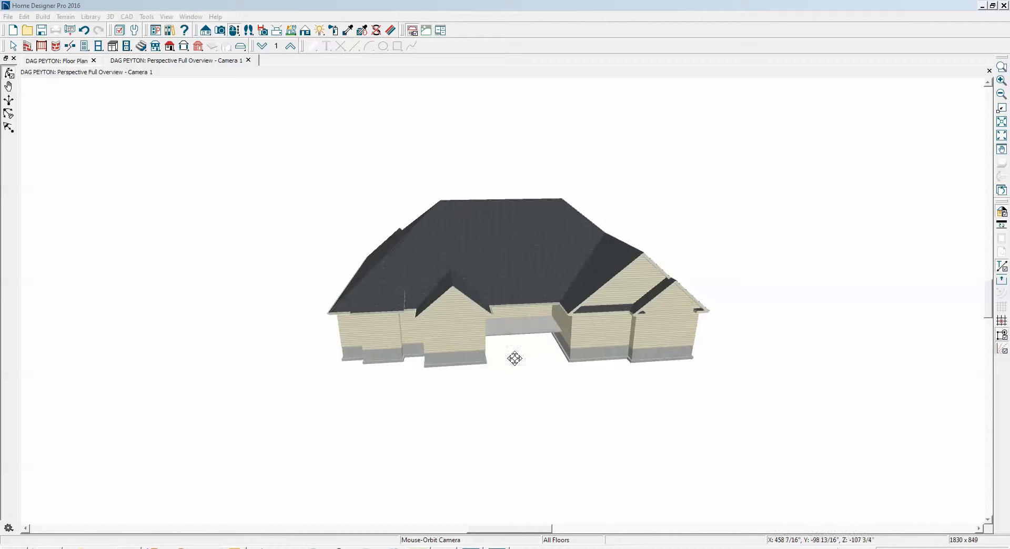
Step: Tilt the 3D view down onto the hip roof and bring the forum dormer post forward
{"action": "left_click_drag", "start_coordinate": [487, 334], "coordinate": [539, 243]}
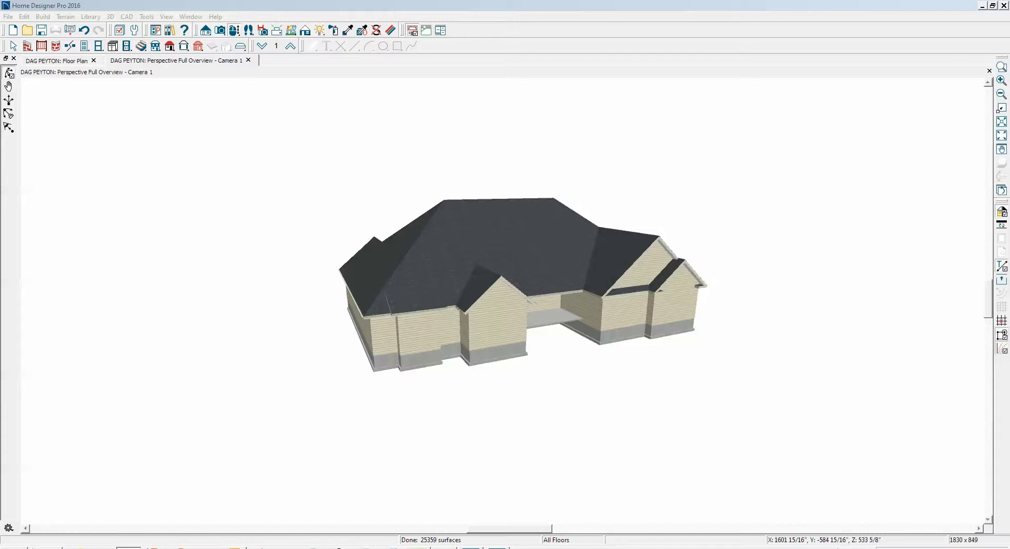
{"action": "key", "text": "alt+Tab"}
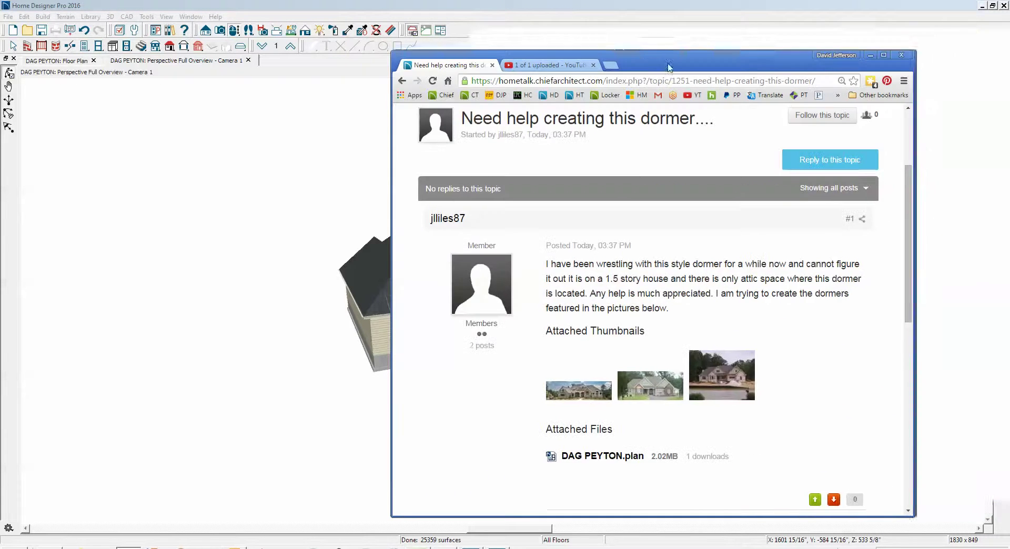
Step: View the attached dormer.jpg photo in the forum, then return to the house model
{"action": "left_click", "coordinate": [588, 398]}
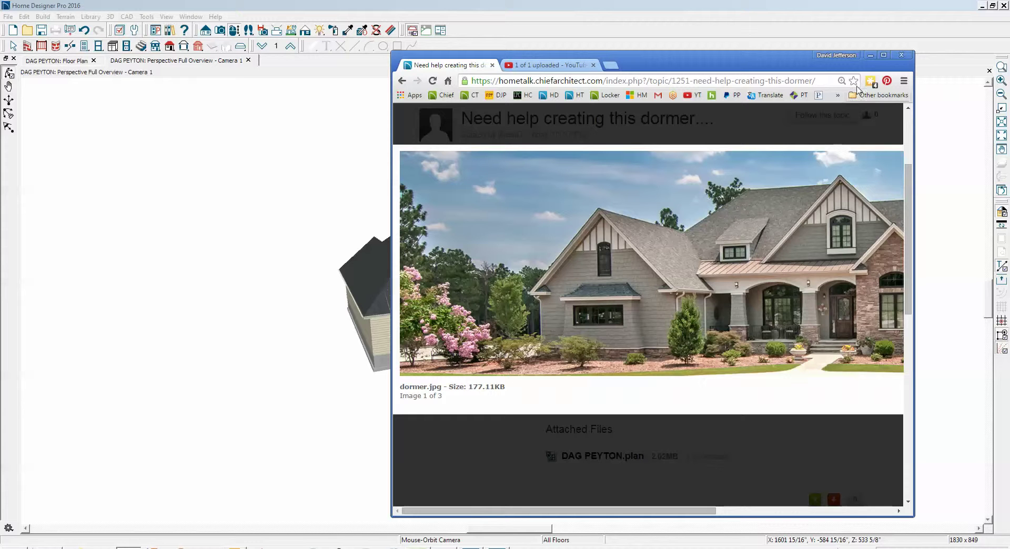
{"action": "left_click_drag", "start_coordinate": [782, 64], "coordinate": [817, 73]}
{"action": "key", "text": "alt+Tab"}
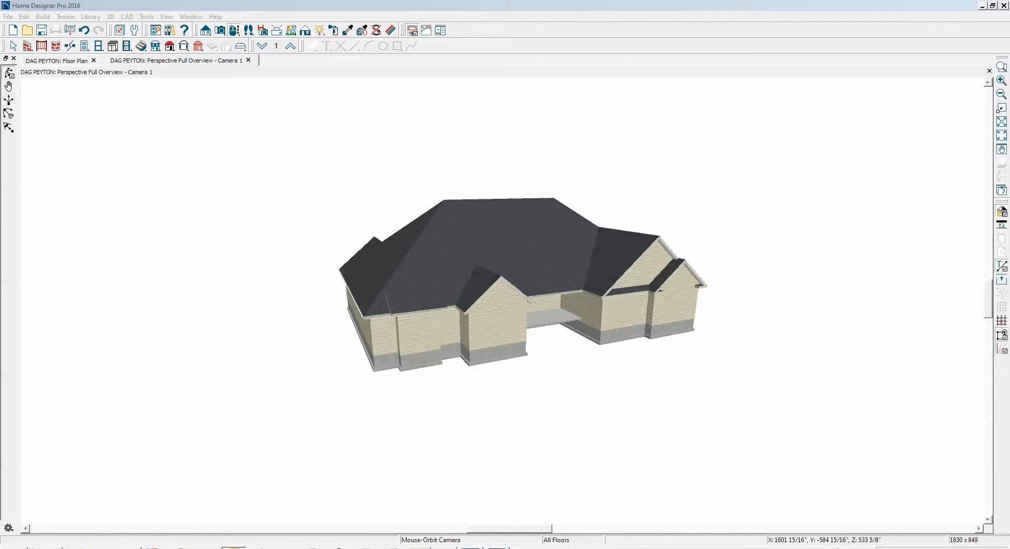
Step: Open the Dormer defaults for editing from Edit > Default Settings
{"action": "scroll", "coordinate": [500, 270], "scroll_direction": "up", "scroll_amount": 3}
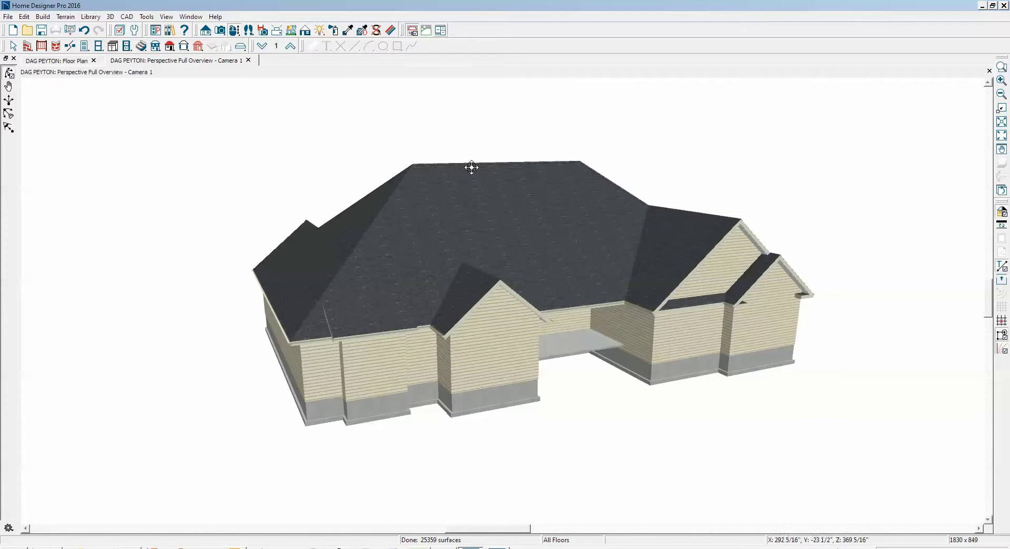
{"action": "left_click", "coordinate": [31, 18]}
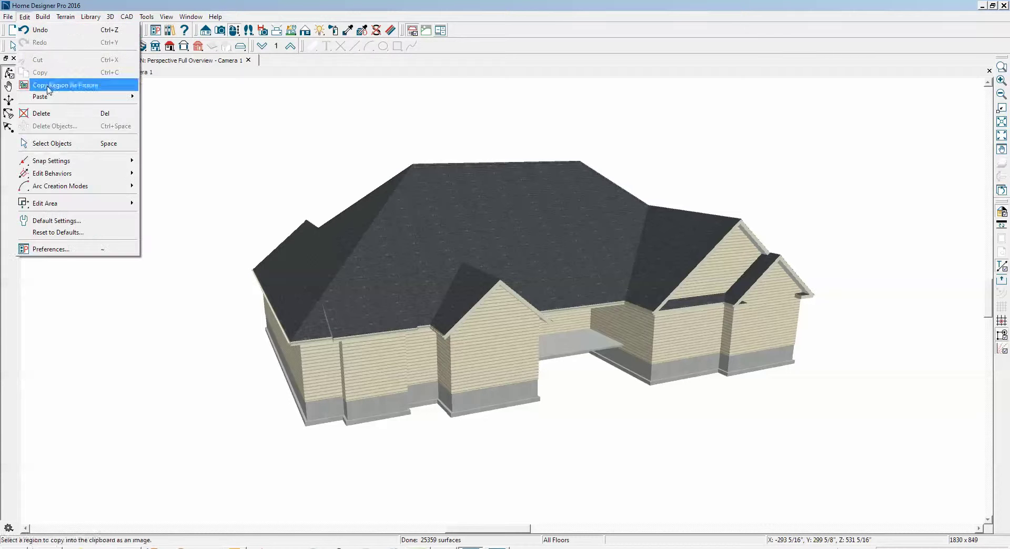
{"action": "left_click", "coordinate": [58, 221]}
{"action": "left_click_drag", "start_coordinate": [186, 167], "coordinate": [768, 132]}
{"action": "left_click", "coordinate": [723, 191]}
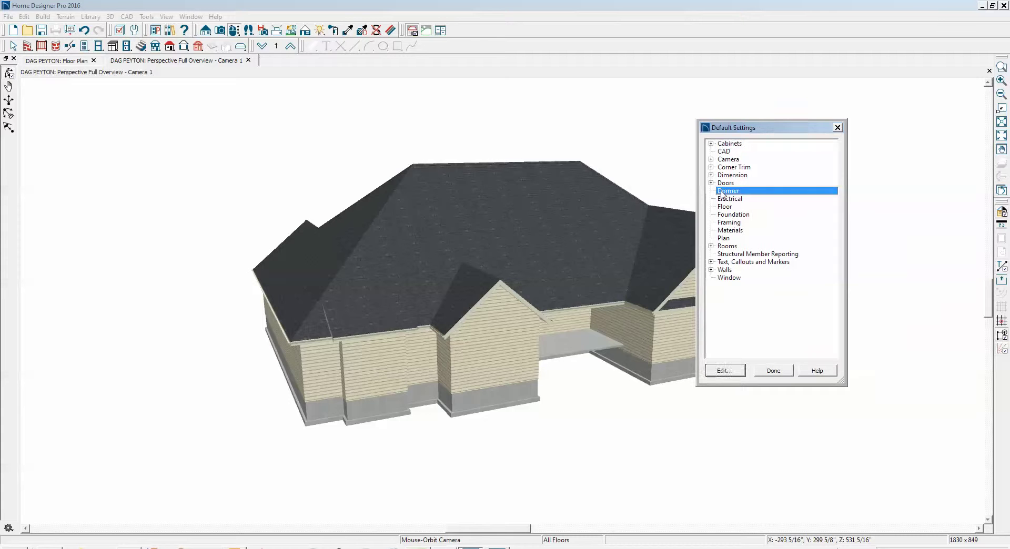
{"action": "left_click", "coordinate": [725, 371]}
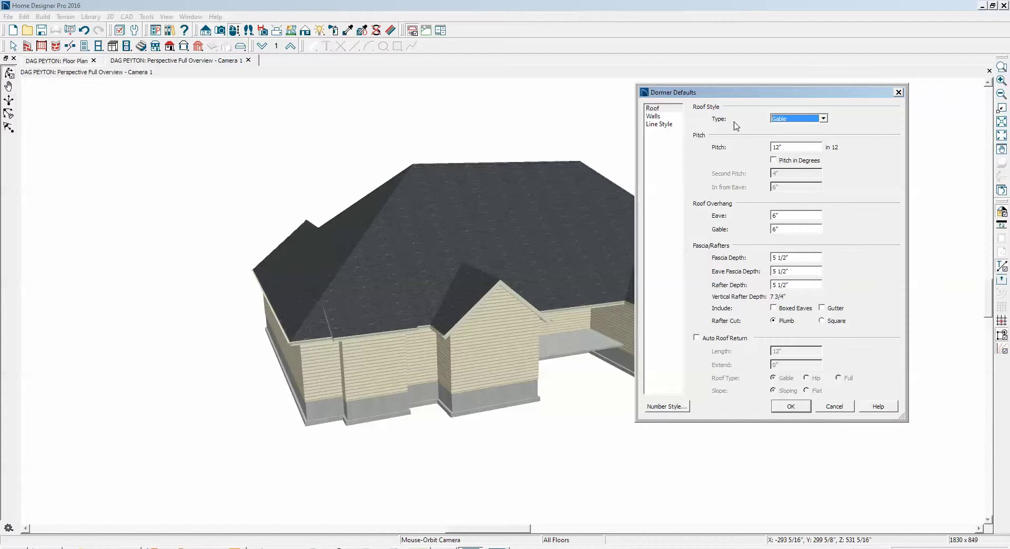
Step: Set the default dormer roof type to Shed at 3" in 12 pitch and accept
{"action": "left_click", "coordinate": [824, 119]}
{"action": "left_click", "coordinate": [824, 118]}
{"action": "left_click", "coordinate": [824, 119]}
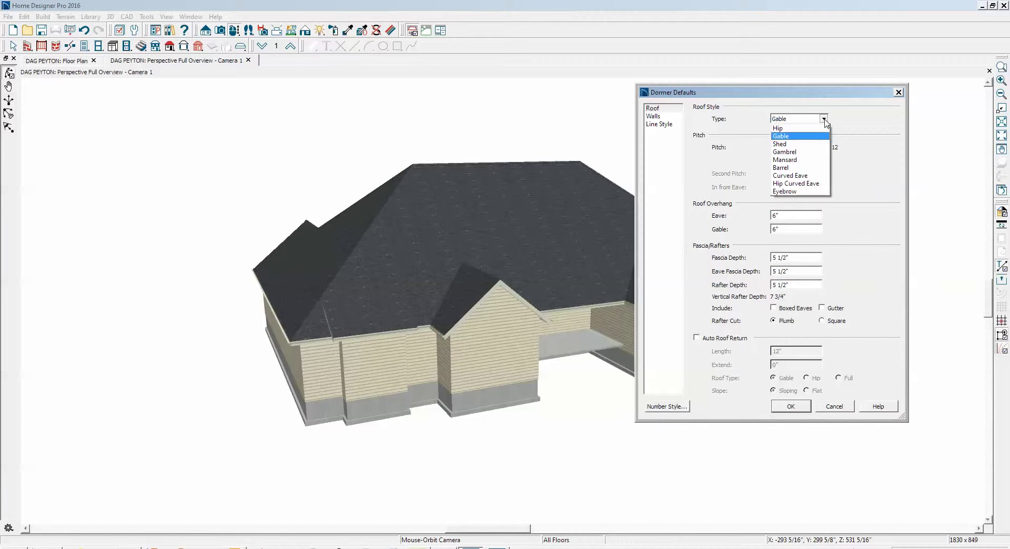
{"action": "left_click", "coordinate": [789, 144]}
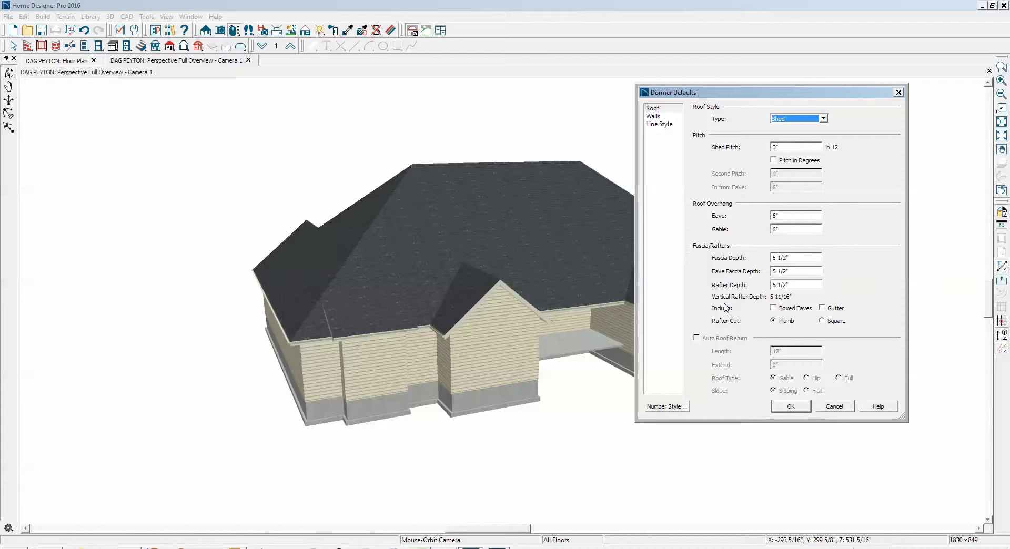
{"action": "double_click", "coordinate": [781, 148]}
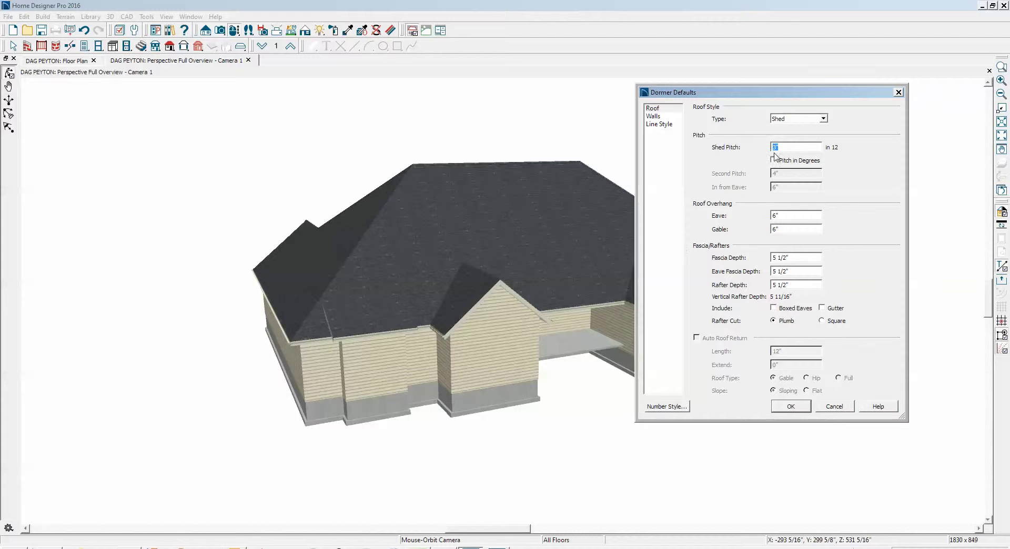
{"action": "left_click", "coordinate": [797, 409]}
{"action": "left_click", "coordinate": [772, 371]}
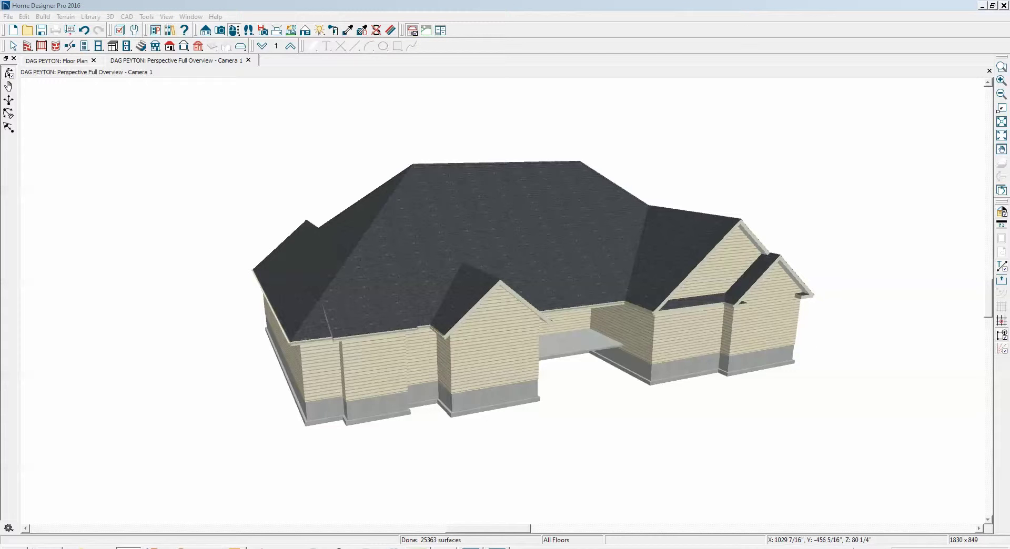
{"action": "left_click_drag", "start_coordinate": [1009, 77], "coordinate": [761, 77]}
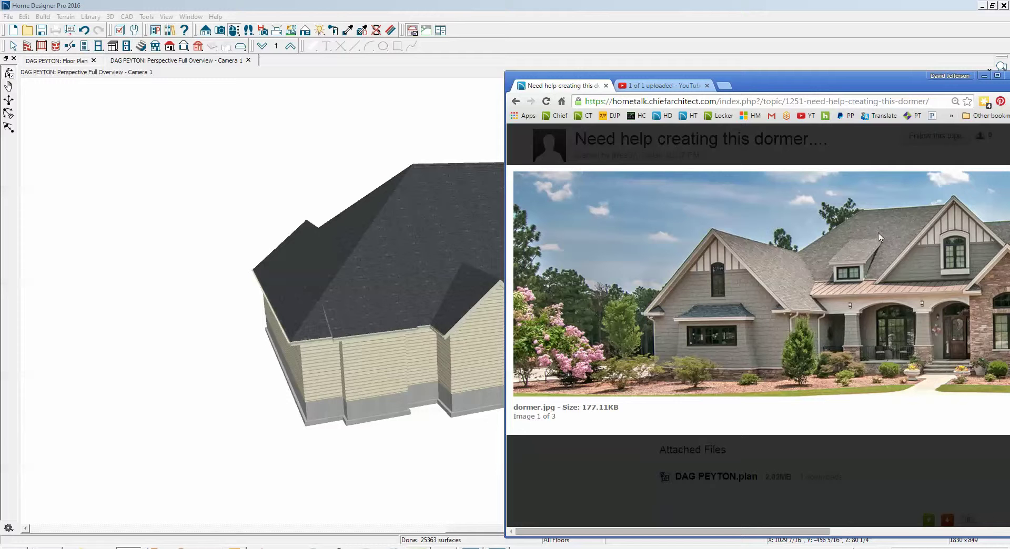
{"action": "right_click", "coordinate": [420, 247]}
{"action": "left_click", "coordinate": [470, 284]}
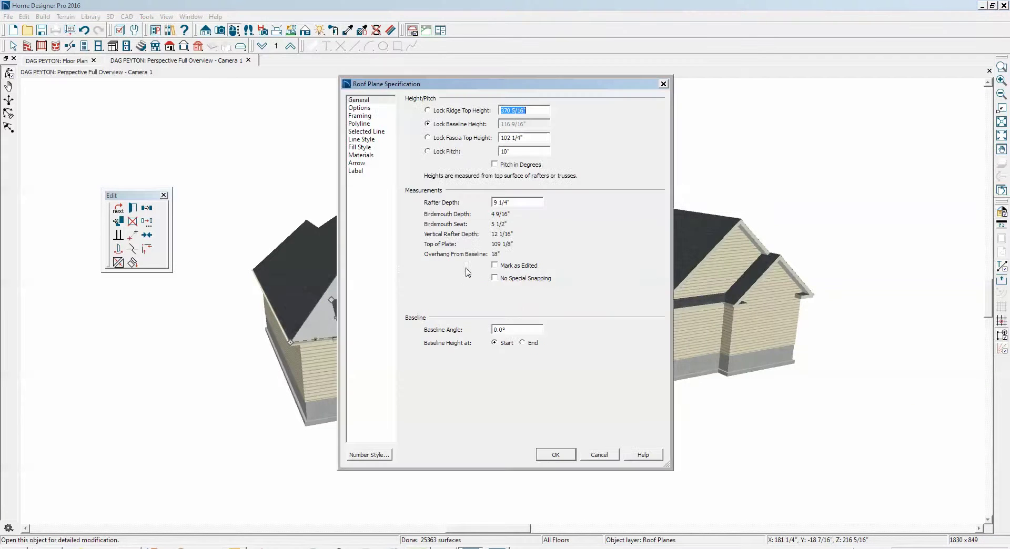
{"action": "left_click", "coordinate": [601, 456]}
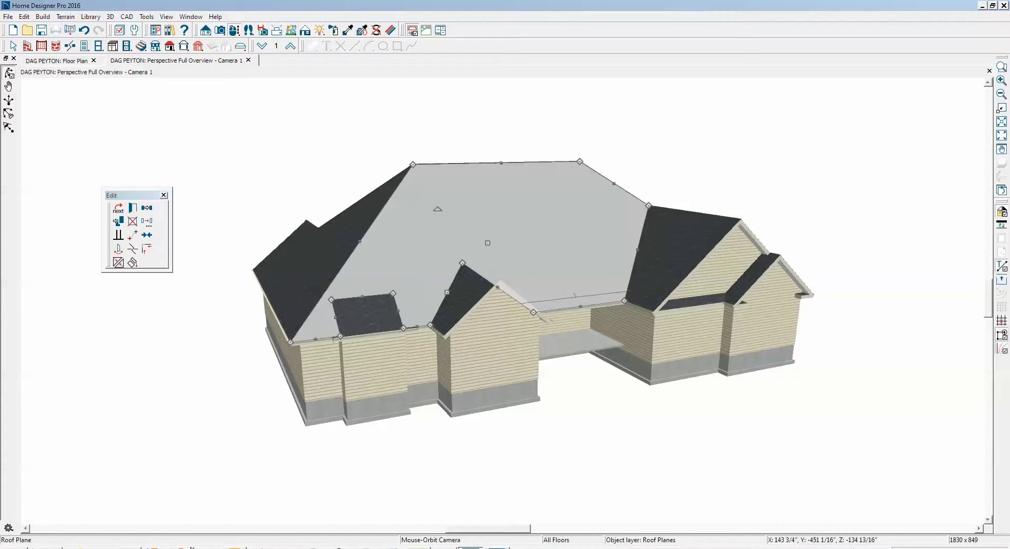
{"action": "mouse_move", "coordinate": [470, 547]}
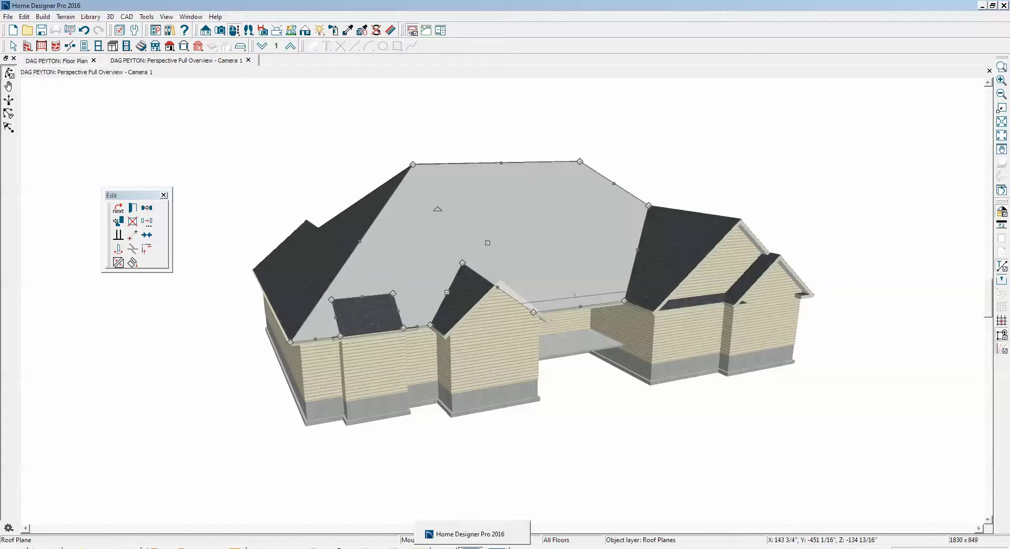
{"action": "left_click", "coordinate": [236, 548]}
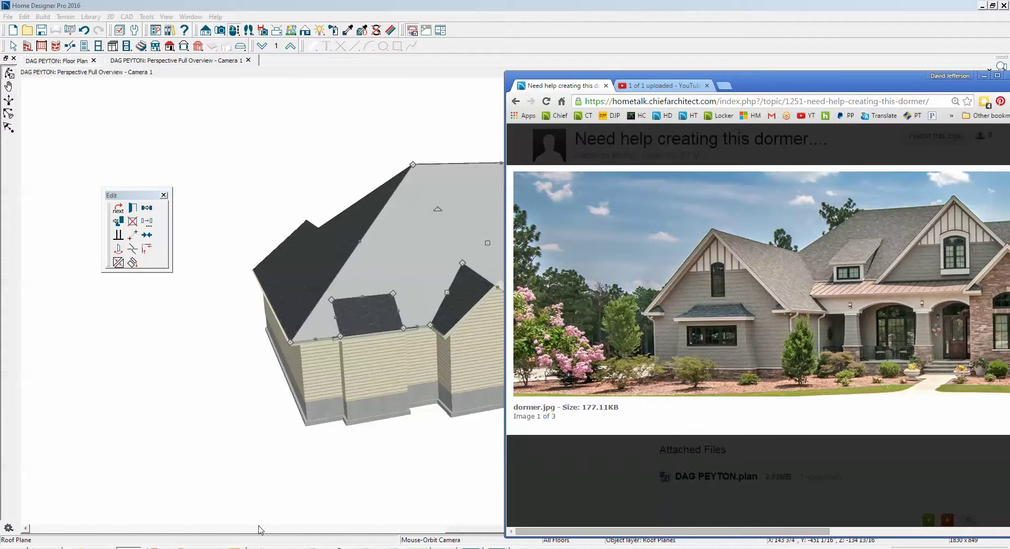
{"action": "left_click_drag", "start_coordinate": [845, 79], "coordinate": [912, 79]}
{"action": "left_click", "coordinate": [778, 172]}
{"action": "left_click", "coordinate": [24, 16]}
Step: Set the Dormer defaults to Shed Pitch 5 in 12 and wall Height 48", then close
{"action": "left_click", "coordinate": [55, 221]}
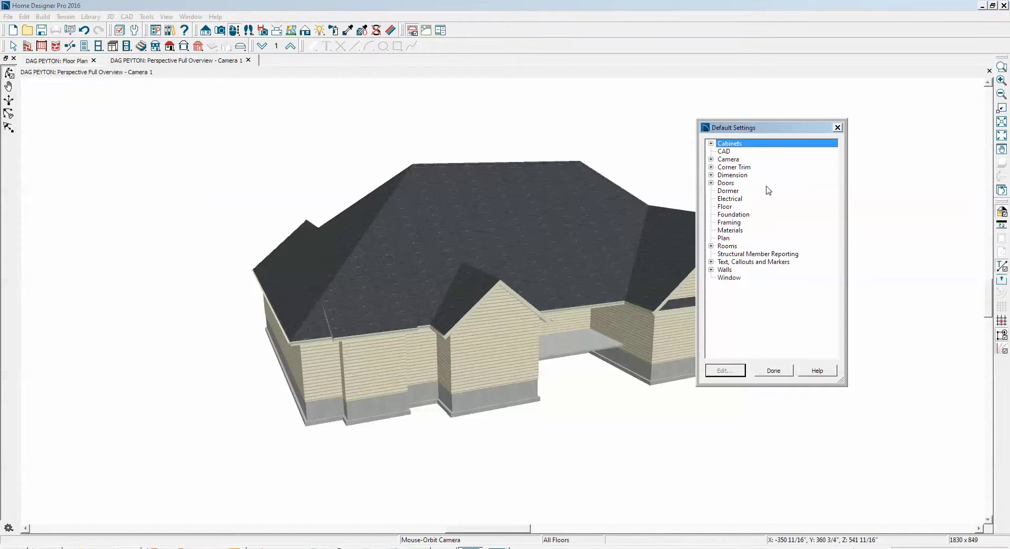
{"action": "left_click", "coordinate": [730, 190]}
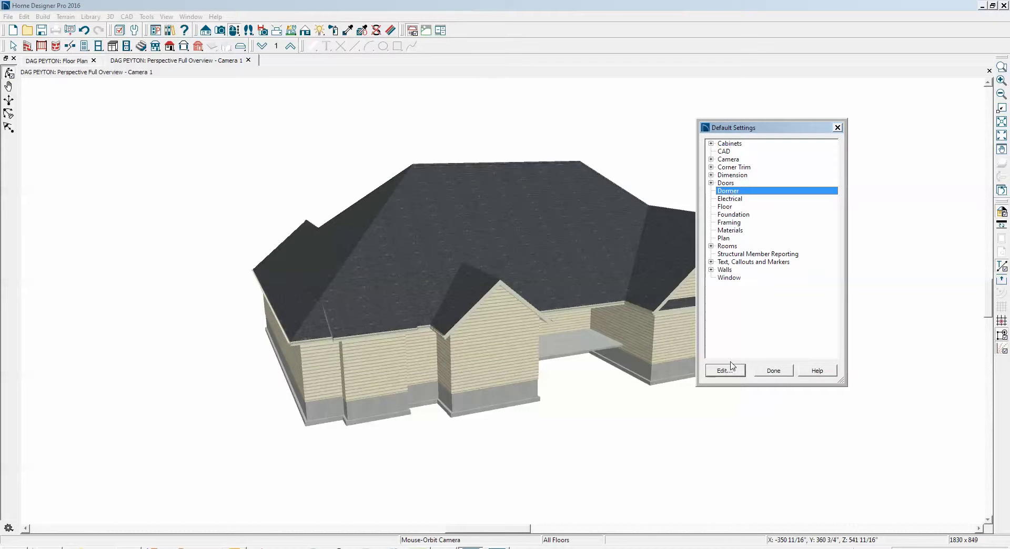
{"action": "left_click", "coordinate": [731, 370]}
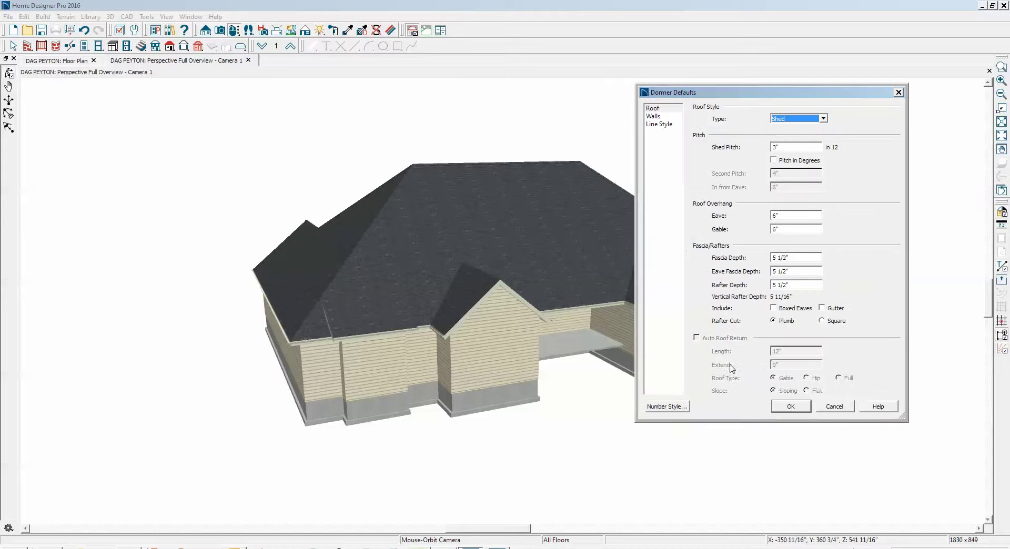
{"action": "left_click", "coordinate": [792, 148]}
{"action": "type", "text": "5"}
{"action": "left_click", "coordinate": [658, 118]}
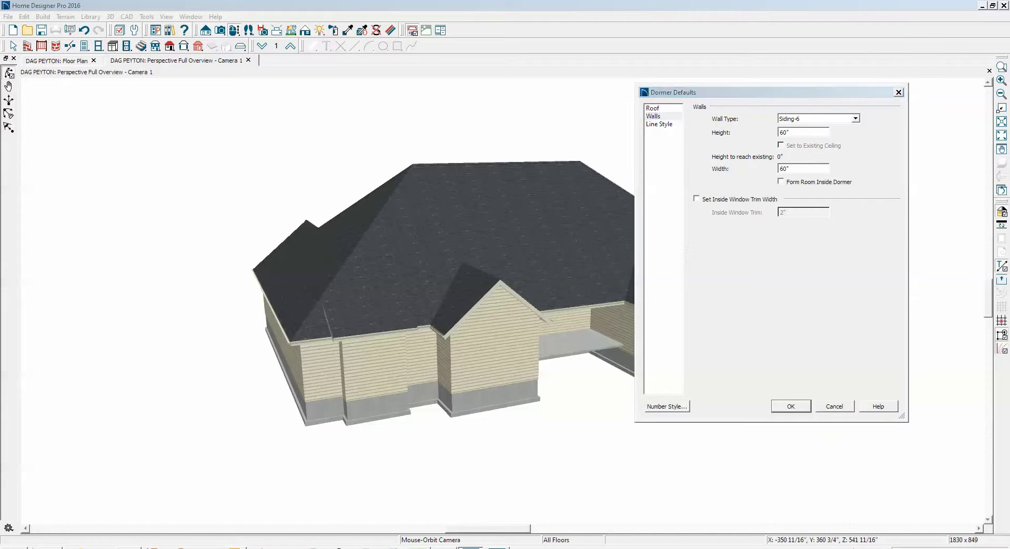
{"action": "key", "text": "alt+Tab"}
{"action": "left_click_drag", "start_coordinate": [639, 109], "coordinate": [626, 108]}
{"action": "key", "text": "alt+Tab"}
{"action": "type", "text": "48"}
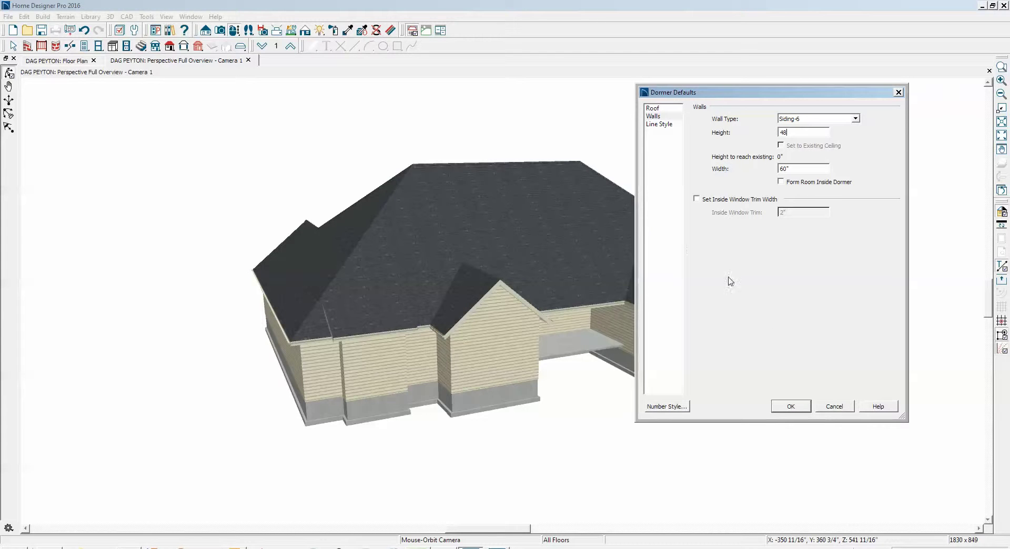
{"action": "left_click", "coordinate": [791, 407]}
{"action": "left_click", "coordinate": [774, 371]}
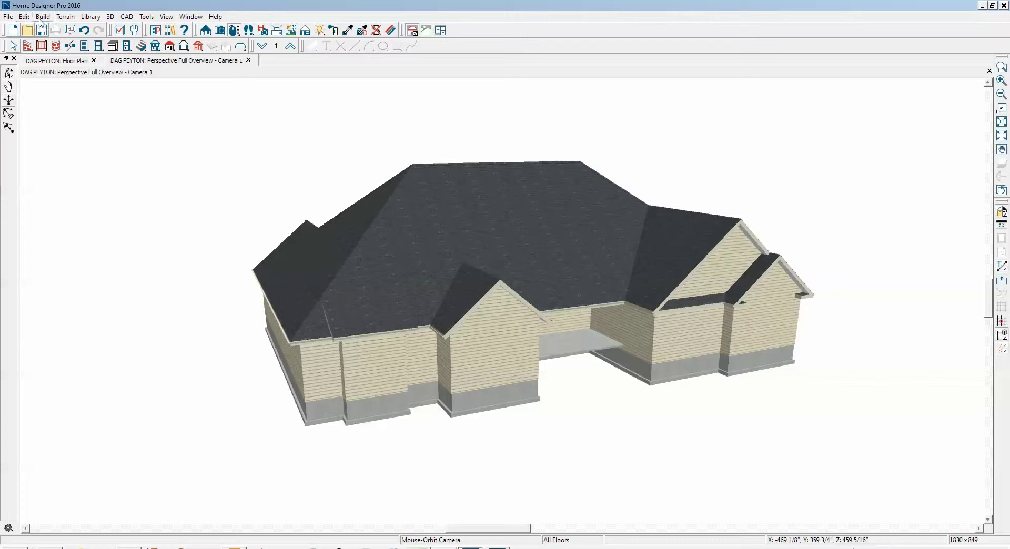
Step: Start the Auto Floating Dormer tool from Build > Roof
{"action": "left_click", "coordinate": [40, 18]}
{"action": "mouse_move", "coordinate": [73, 109]}
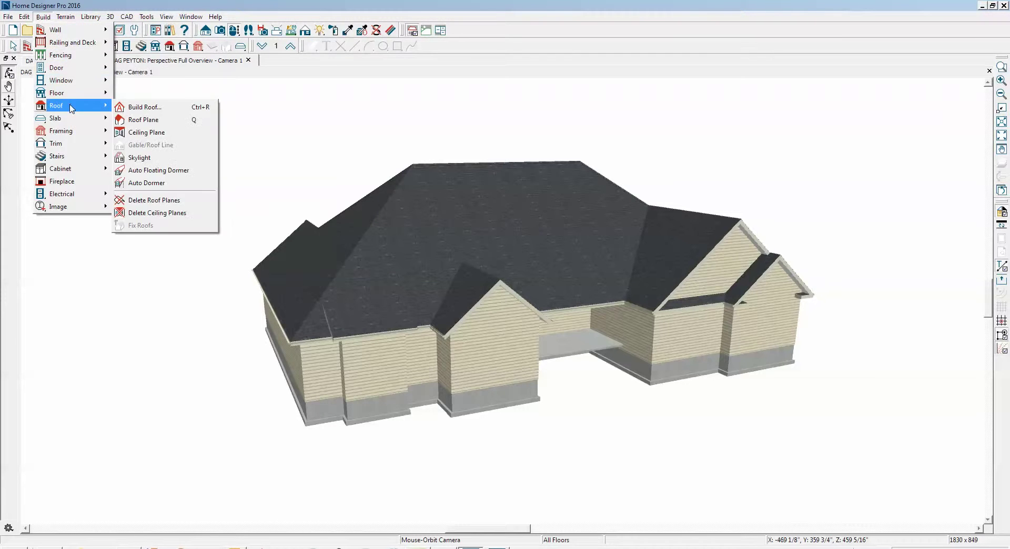
{"action": "left_click", "coordinate": [143, 175]}
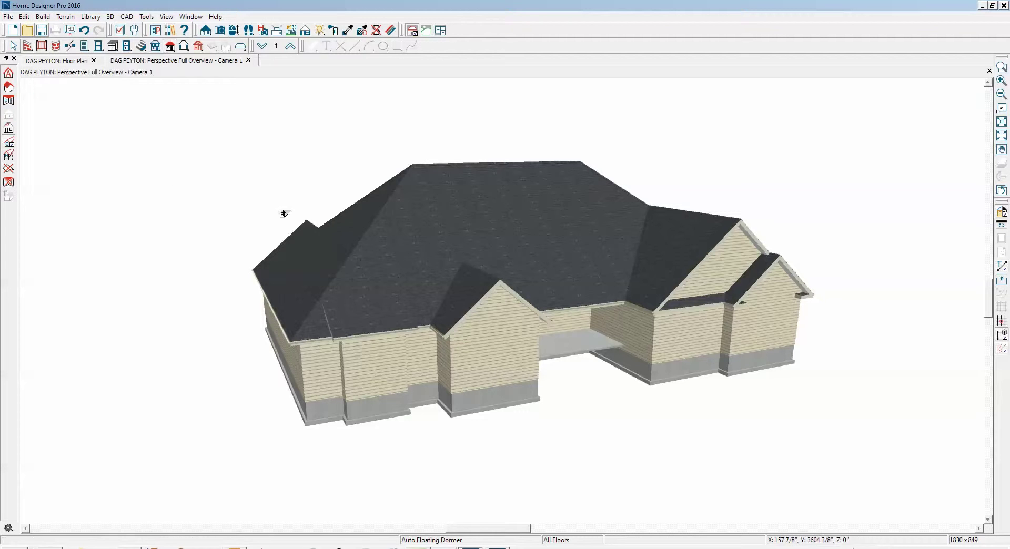
{"action": "left_click", "coordinate": [553, 253]}
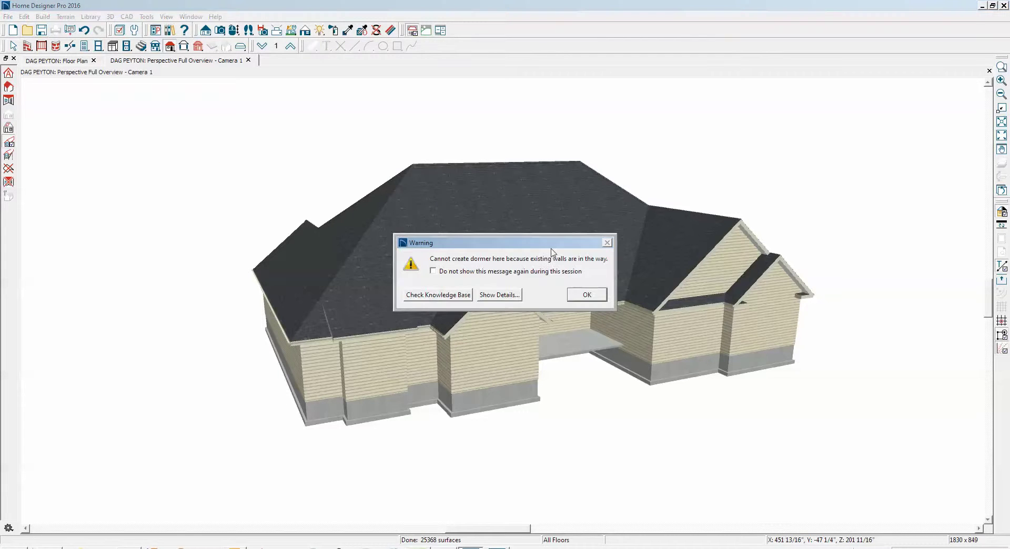
{"action": "left_click", "coordinate": [584, 296]}
{"action": "left_click", "coordinate": [608, 300]}
{"action": "left_click", "coordinate": [483, 213]}
{"action": "left_click", "coordinate": [610, 300]}
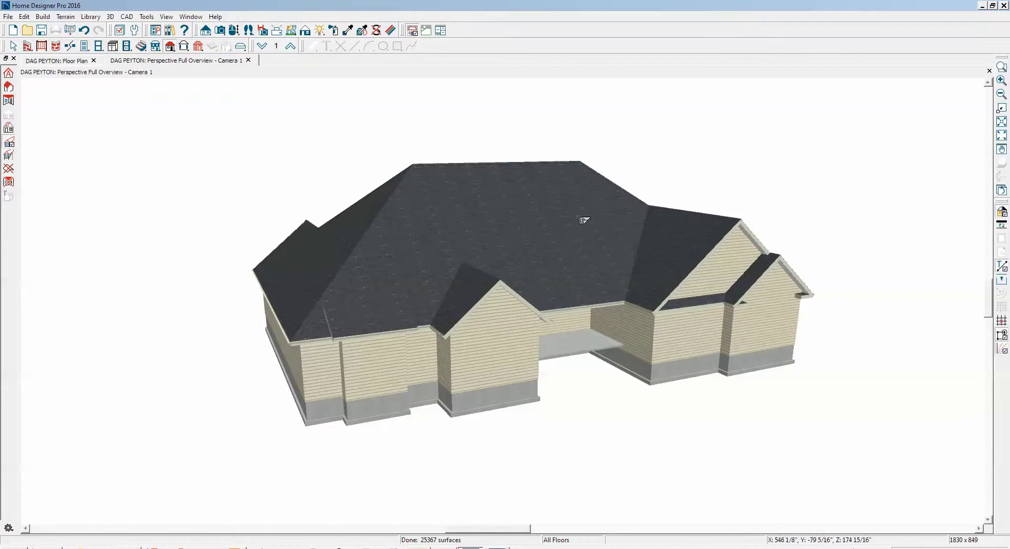
{"action": "left_click", "coordinate": [574, 184]}
Step: Dismiss the dormer warnings and switch to the floor plan in select mode
{"action": "left_click", "coordinate": [611, 303]}
{"action": "left_click", "coordinate": [610, 300]}
{"action": "key", "text": "ctrl+Tab"}
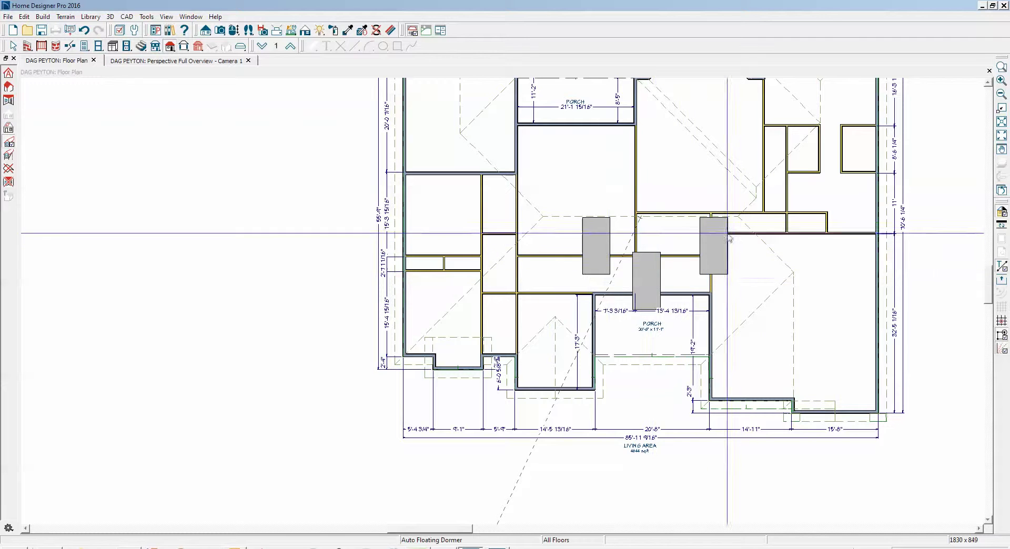
{"action": "key", "text": "ctrl+shift+a"}
{"action": "key", "text": "space"}
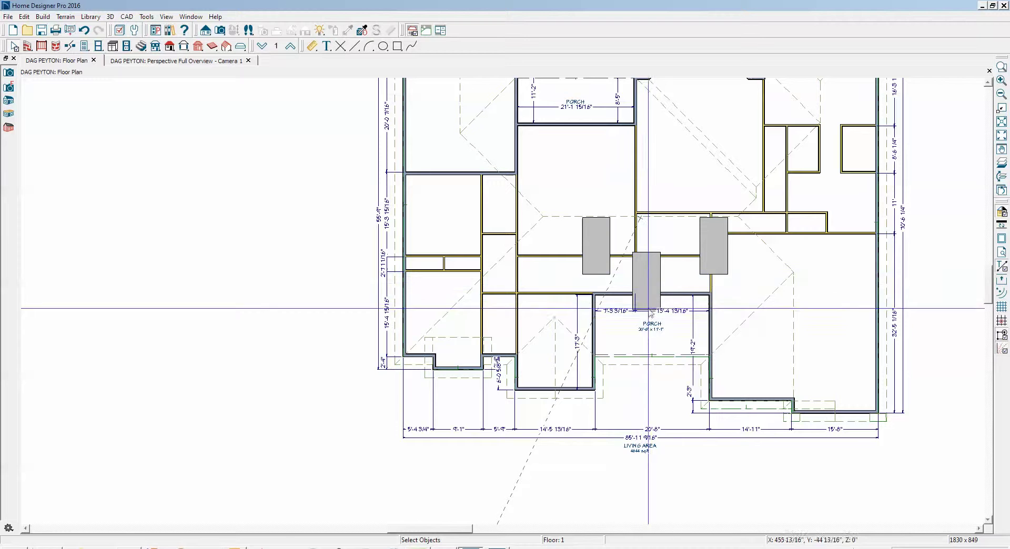
Step: Reposition the dormer in the plan, moving it down and right clear of the walls
{"action": "left_click", "coordinate": [720, 268]}
{"action": "left_click_drag", "start_coordinate": [722, 270], "coordinate": [686, 281]}
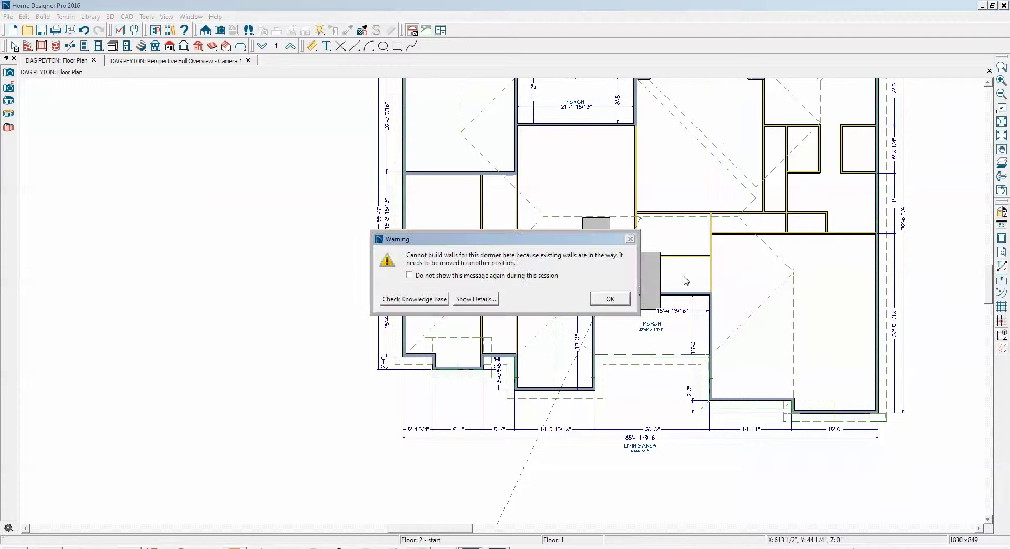
{"action": "left_click", "coordinate": [611, 299]}
{"action": "key", "text": "Return"}
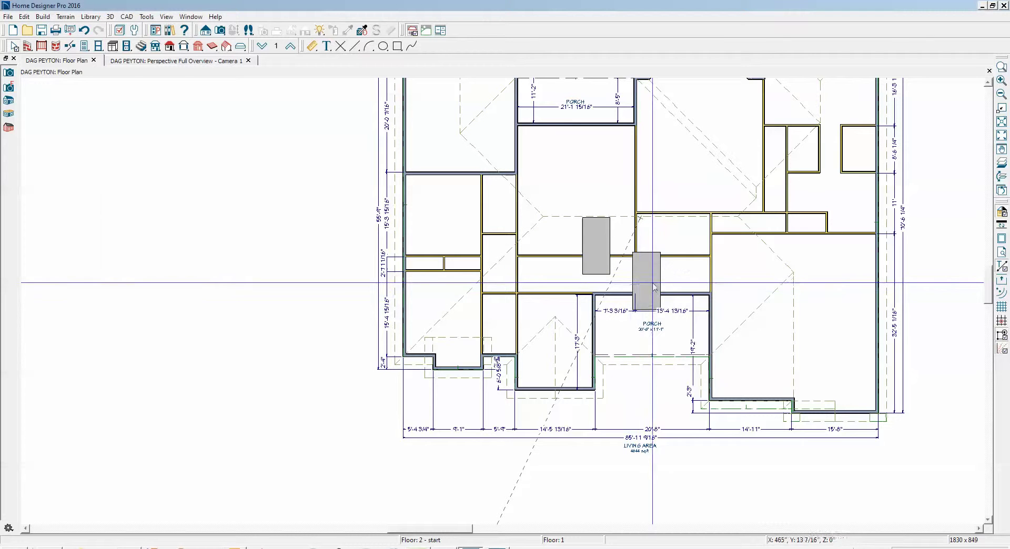
{"action": "left_click_drag", "start_coordinate": [659, 281], "coordinate": [624, 277]}
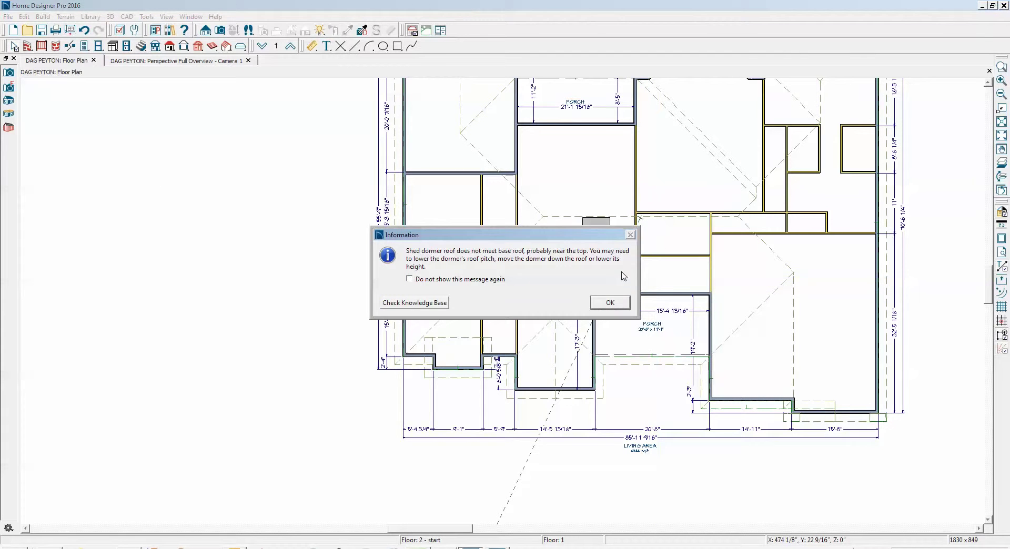
{"action": "left_click", "coordinate": [610, 303]}
{"action": "left_click", "coordinate": [597, 272]}
{"action": "left_click_drag", "start_coordinate": [596, 274], "coordinate": [731, 318]}
{"action": "key", "text": "Escape"}
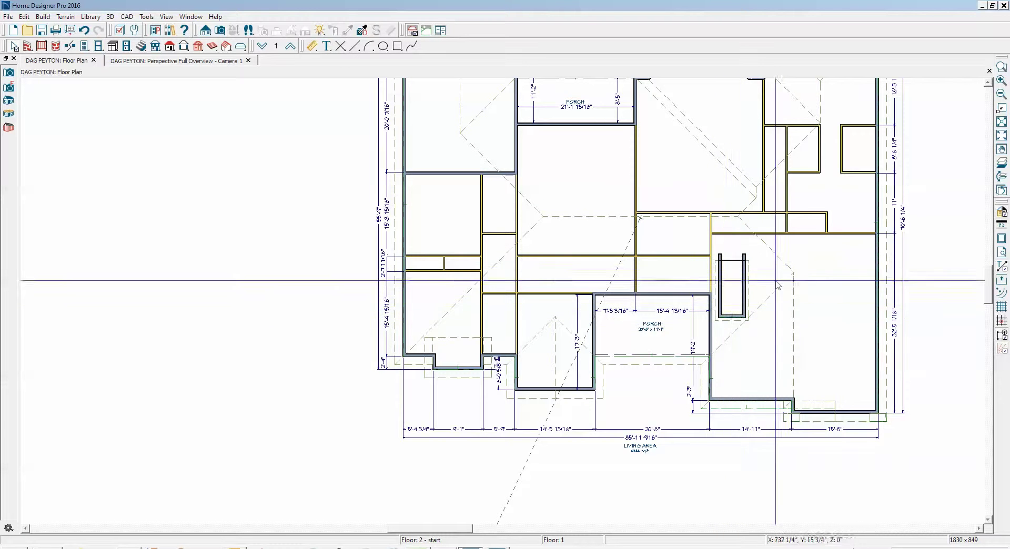
Step: Try resizing the dormer in 3D, then remove the leftover dormer from the floor plan
{"action": "key", "text": "ctrl+Tab"}
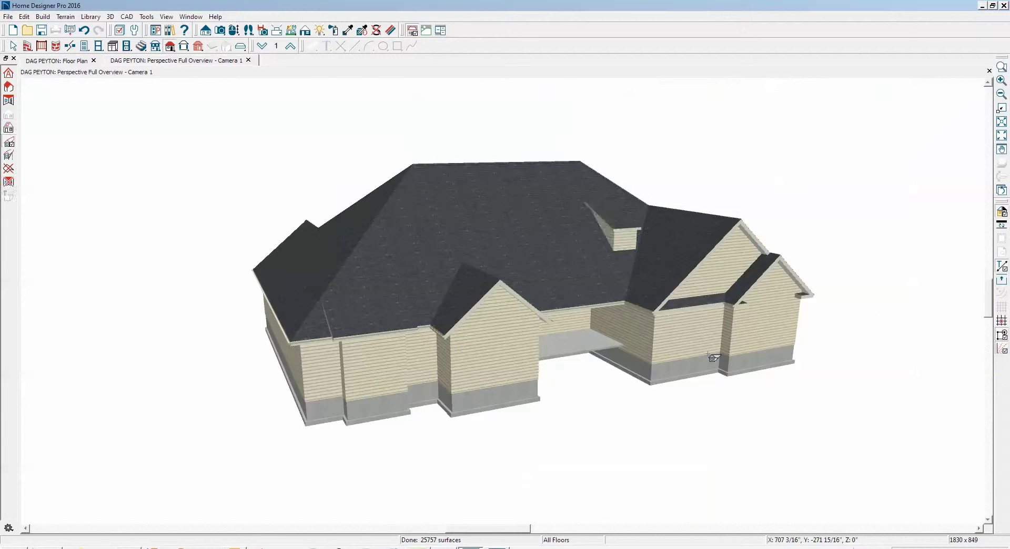
{"action": "left_click", "coordinate": [615, 230]}
{"action": "left_click_drag", "start_coordinate": [598, 225], "coordinate": [598, 279]}
{"action": "left_click", "coordinate": [606, 301]}
{"action": "key", "text": "ctrl+Tab"}
{"action": "left_click", "coordinate": [742, 293]}
{"action": "key", "text": "Escape"}
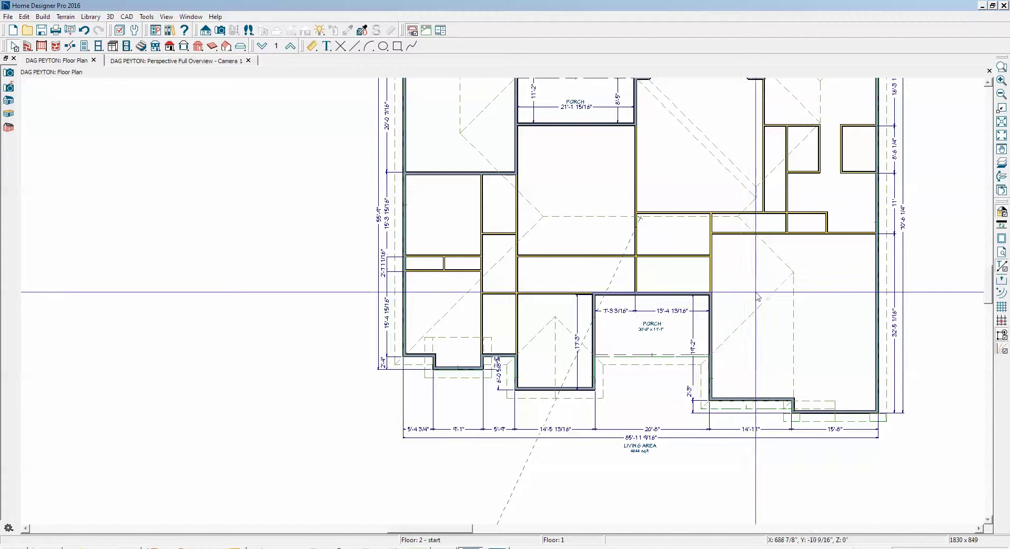
Step: Move the main roof plane's display up to Floor 2 and view Floor 2
{"action": "left_click", "coordinate": [755, 285]}
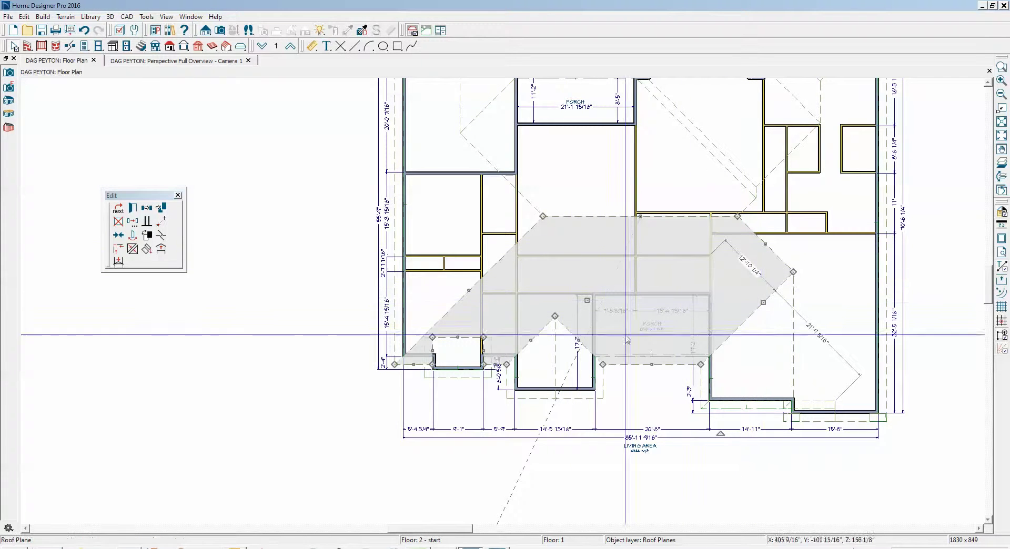
{"action": "left_click", "coordinate": [161, 248]}
{"action": "left_click", "coordinate": [564, 299]}
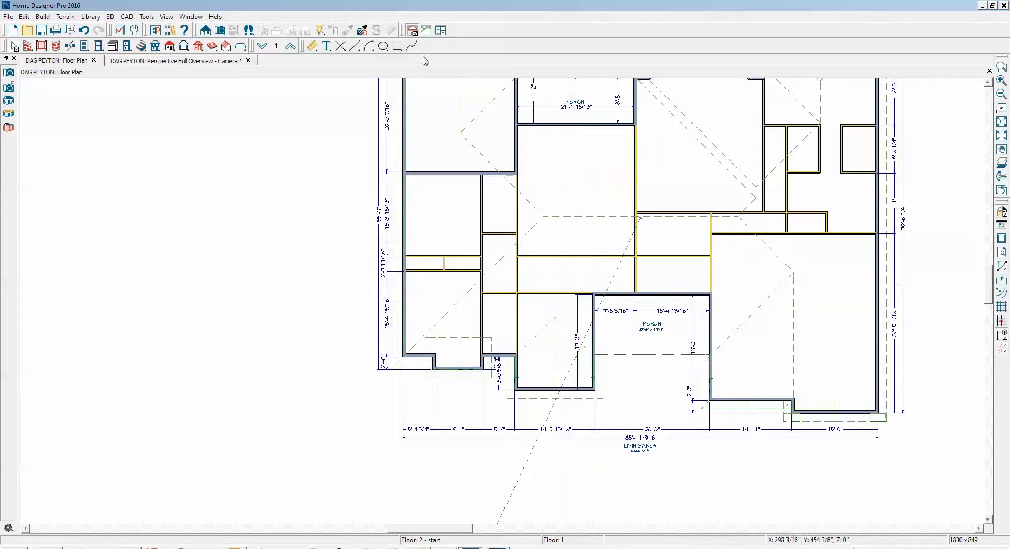
{"action": "left_click", "coordinate": [290, 47]}
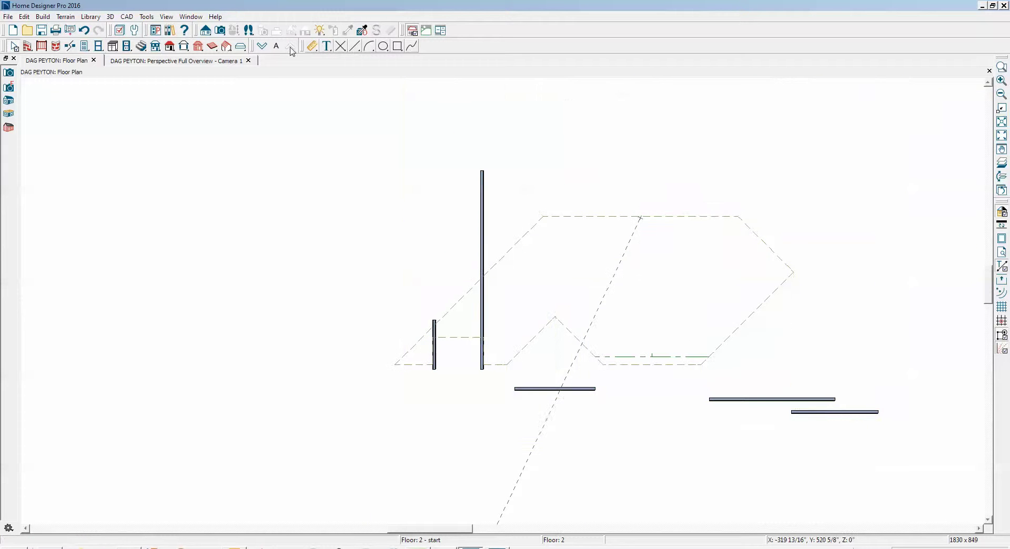
Step: Place an Auto Floating Dormer on the Floor 2 roof outline and preview it in 3D
{"action": "left_click", "coordinate": [42, 16]}
{"action": "mouse_move", "coordinate": [78, 109]}
{"action": "left_click", "coordinate": [158, 170]}
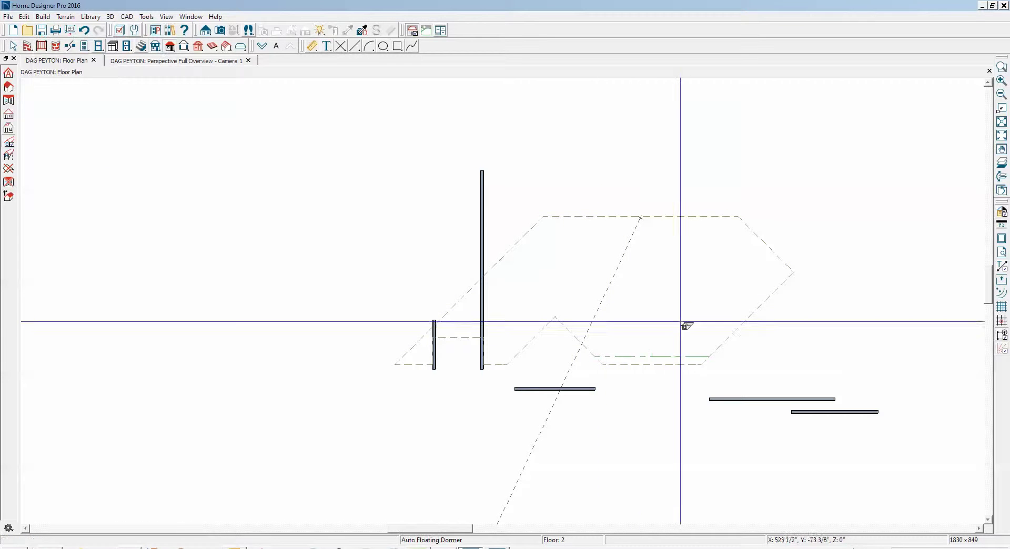
{"action": "left_click", "coordinate": [656, 311]}
{"action": "key", "text": "ctrl+Tab"}
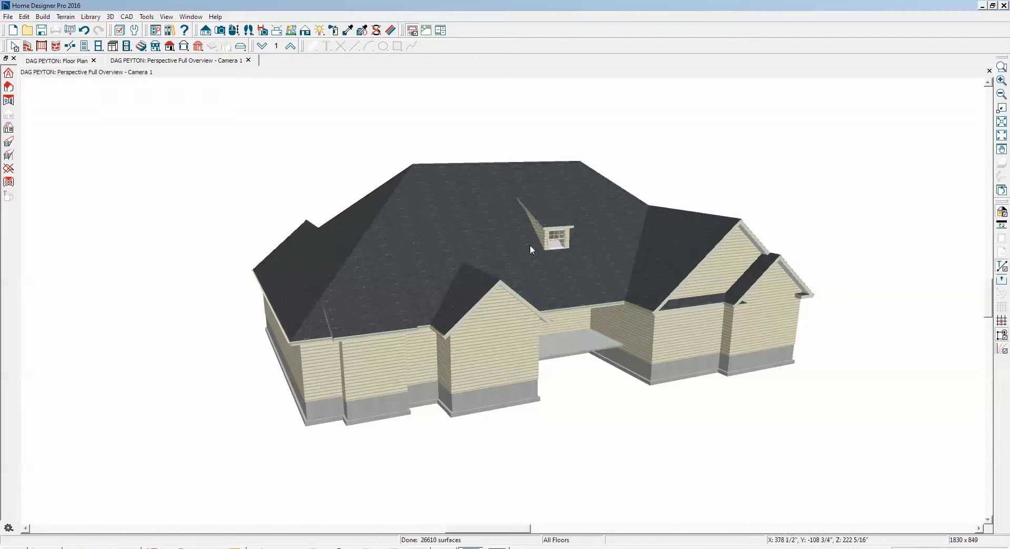
{"action": "scroll", "coordinate": [543, 228], "scroll_direction": "up", "scroll_amount": 5}
{"action": "scroll", "coordinate": [544, 227], "scroll_direction": "up", "scroll_amount": 1}
{"action": "key", "text": "ctrl+Tab"}
Step: Widen the dormer toward the left and check the result in 3D
{"action": "left_click", "coordinate": [577, 389]}
{"action": "left_click", "coordinate": [645, 363]}
{"action": "left_click", "coordinate": [644, 292]}
{"action": "left_click_drag", "start_coordinate": [644, 292], "coordinate": [627, 305]}
{"action": "key", "text": "ctrl+Tab"}
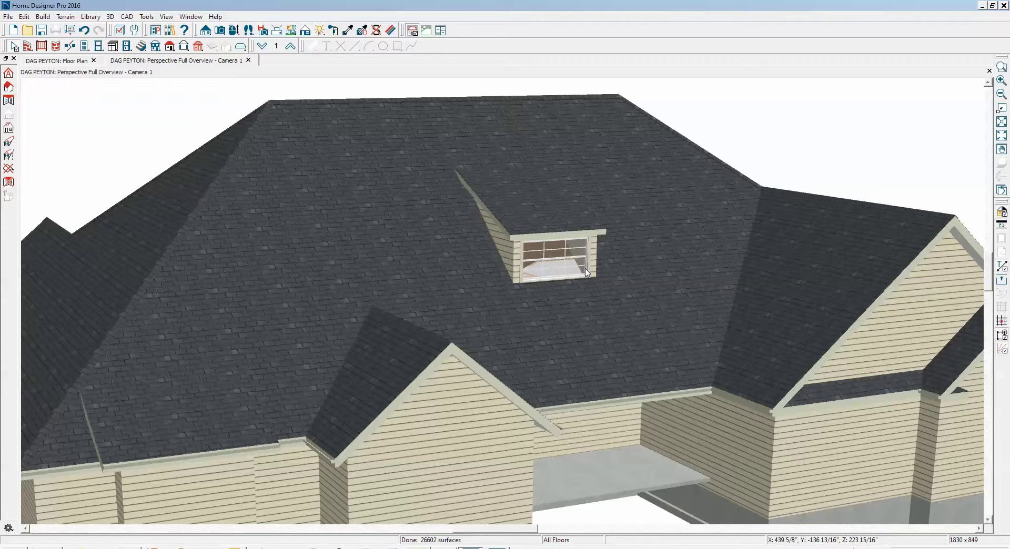
{"action": "key", "text": "ctrl+Tab"}
Step: Set the dormer width to 6' and shift it to the right
{"action": "left_click", "coordinate": [669, 300]}
{"action": "left_click", "coordinate": [643, 283]}
{"action": "type", "text": "6'"}
{"action": "key", "text": "Return"}
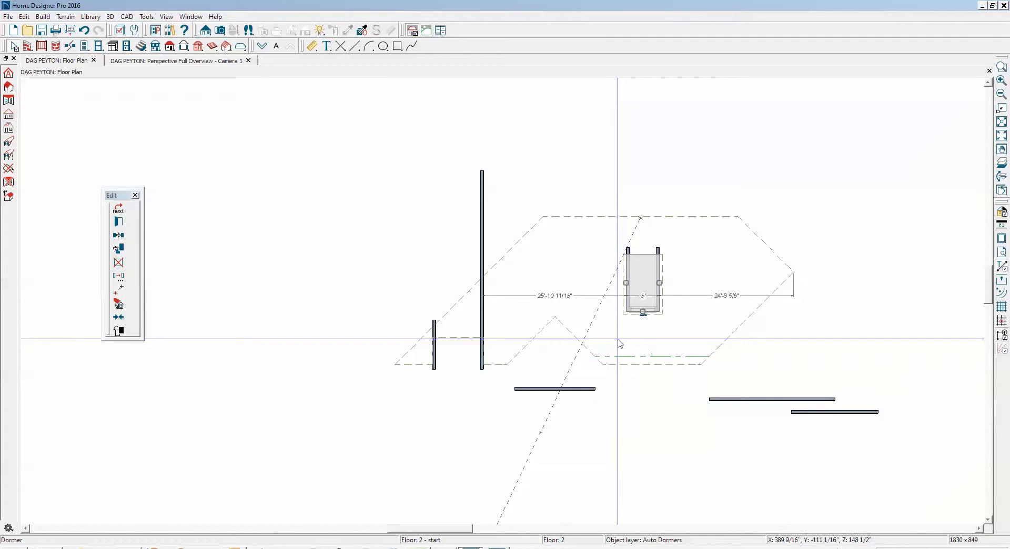
{"action": "left_click_drag", "start_coordinate": [643, 312], "coordinate": [702, 306]}
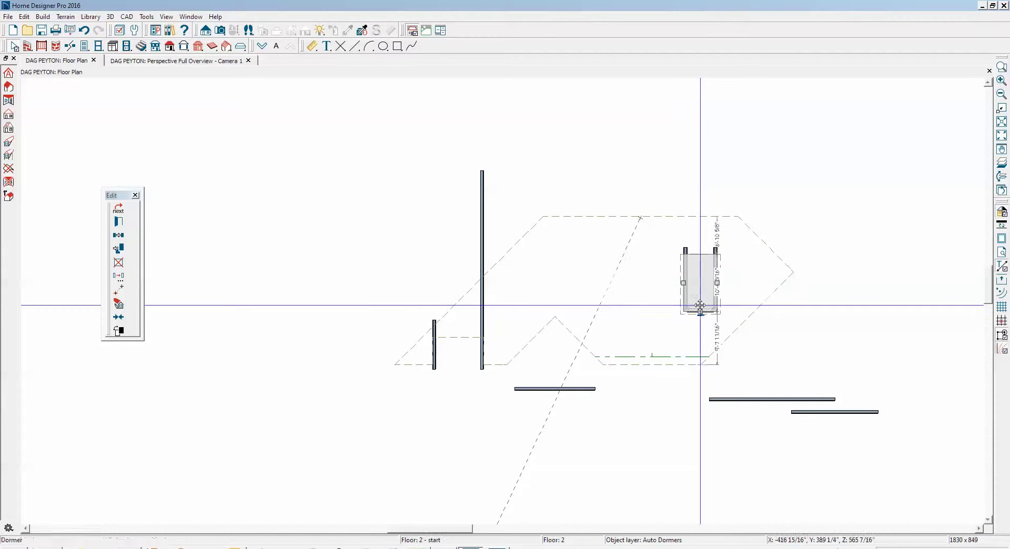
Step: Copy the dormer about 30' to the left and view both dormers in 3D
{"action": "left_click", "coordinate": [122, 238]}
{"action": "left_click_drag", "start_coordinate": [700, 313], "coordinate": [533, 307]}
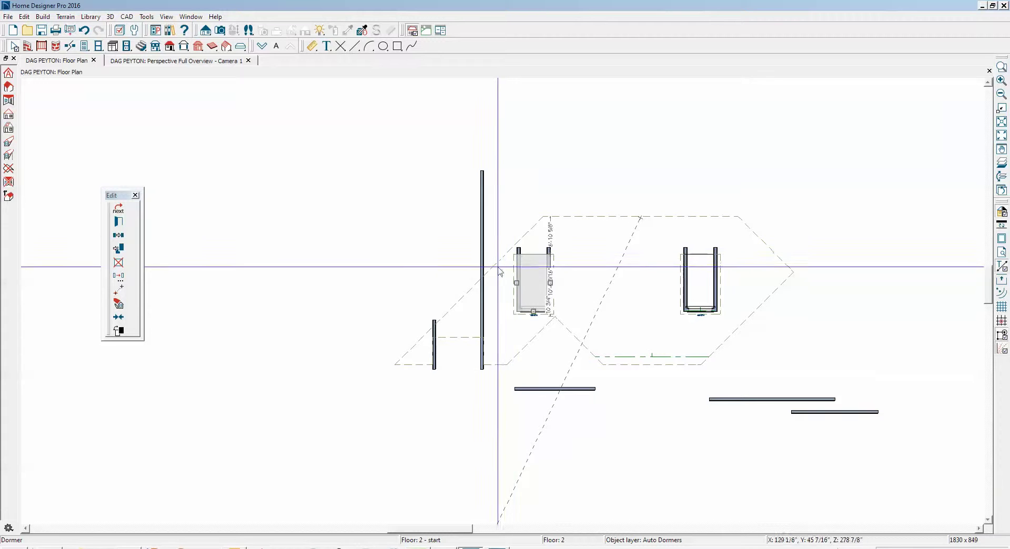
{"action": "left_click", "coordinate": [639, 308]}
{"action": "key", "text": "ctrl+Tab"}
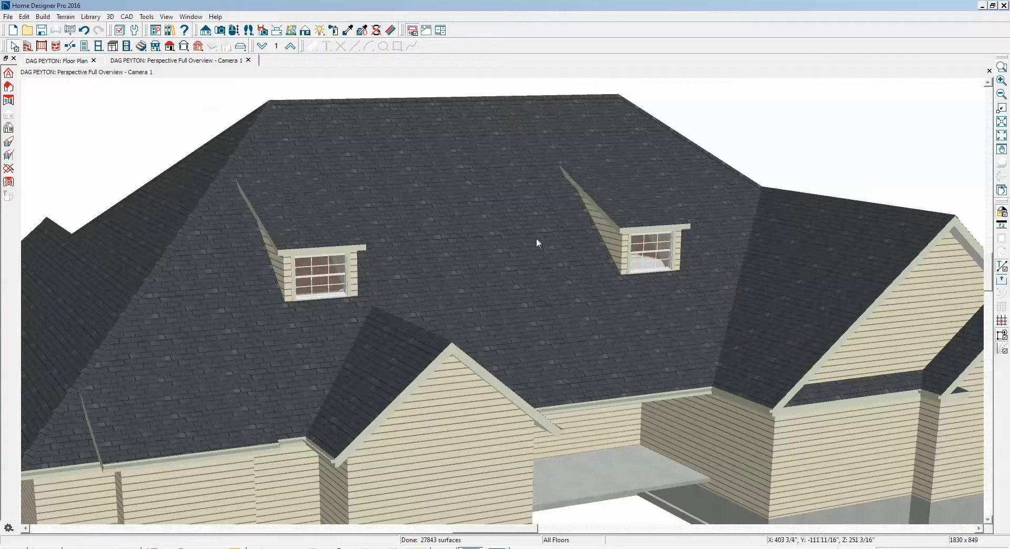
Step: Explode the left dormer and confirm its roof plane is now separately selectable
{"action": "left_click", "coordinate": [332, 246]}
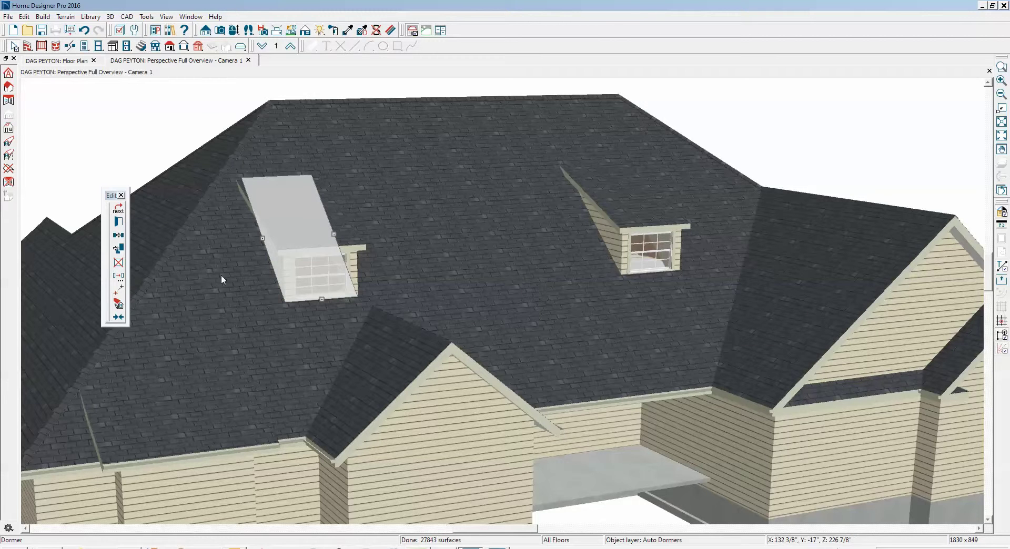
{"action": "left_click", "coordinate": [119, 305]}
{"action": "left_click", "coordinate": [323, 238]}
{"action": "left_click", "coordinate": [660, 210]}
{"action": "left_click", "coordinate": [294, 247]}
{"action": "key", "text": "Escape"}
Step: Narrow the left dormer's window to 23 3/4" wide
{"action": "scroll", "coordinate": [321, 272], "scroll_direction": "up", "scroll_amount": 5}
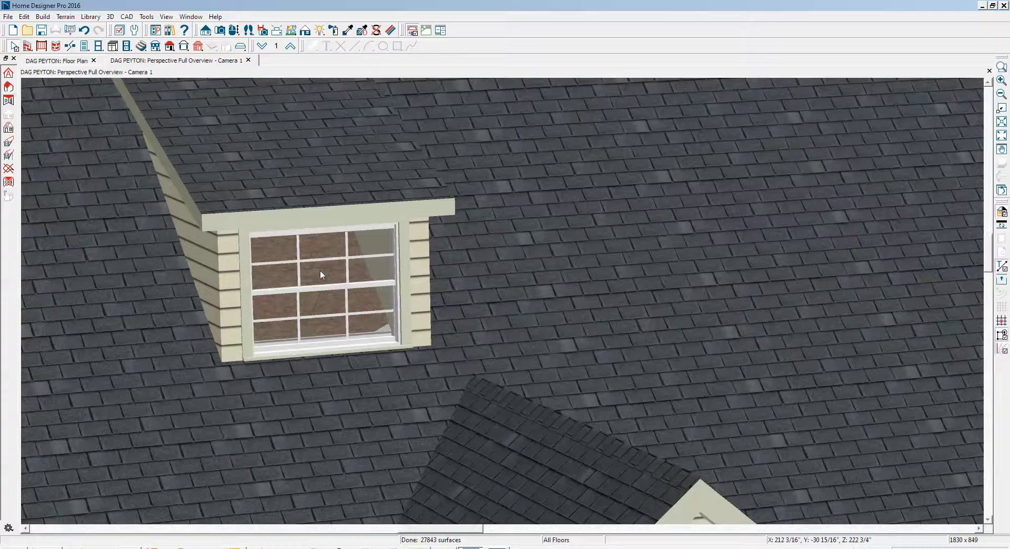
{"action": "scroll", "coordinate": [320, 270], "scroll_direction": "up", "scroll_amount": 1}
{"action": "left_click", "coordinate": [320, 269]}
{"action": "left_click_drag", "start_coordinate": [242, 302], "coordinate": [328, 295]}
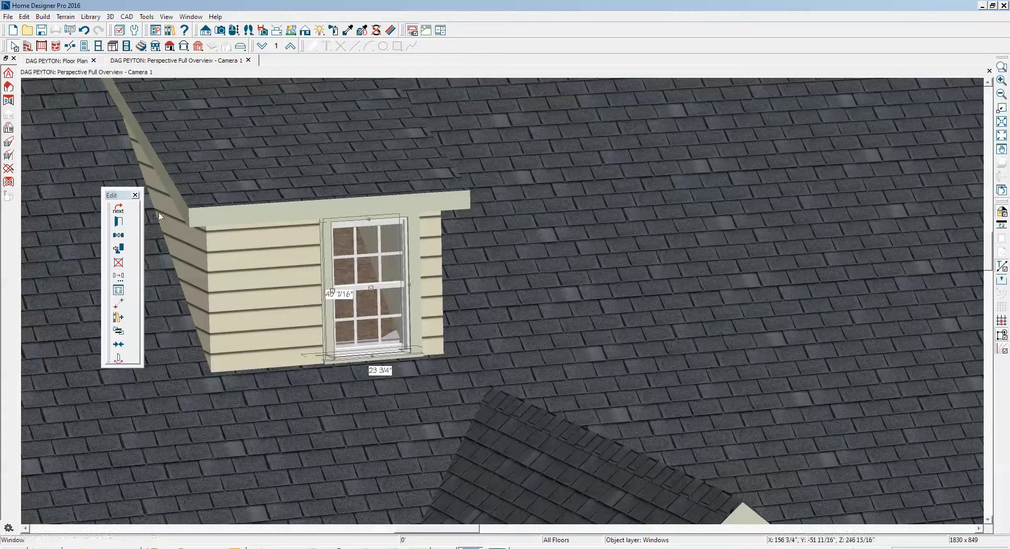
Step: Copy the 23 3/4" window and place the copy beside the original in the left dormer
{"action": "left_click", "coordinate": [118, 248]}
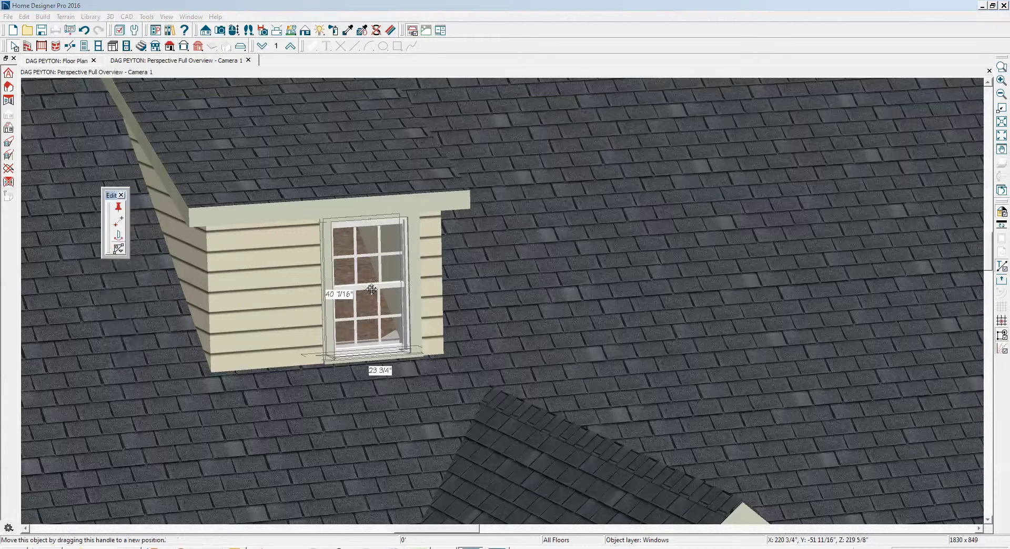
{"action": "left_click_drag", "start_coordinate": [371, 288], "coordinate": [287, 295]}
{"action": "key", "text": "Escape"}
{"action": "scroll", "coordinate": [430, 291], "scroll_direction": "down", "scroll_amount": 6}
{"action": "scroll", "coordinate": [692, 266], "scroll_direction": "up", "scroll_amount": 5}
Step: Explode the right dormer and narrow its window to about 16 1/2" wide
{"action": "left_click", "coordinate": [693, 278]}
{"action": "left_click", "coordinate": [625, 251]}
{"action": "scroll", "coordinate": [604, 251], "scroll_direction": "up", "scroll_amount": 3}
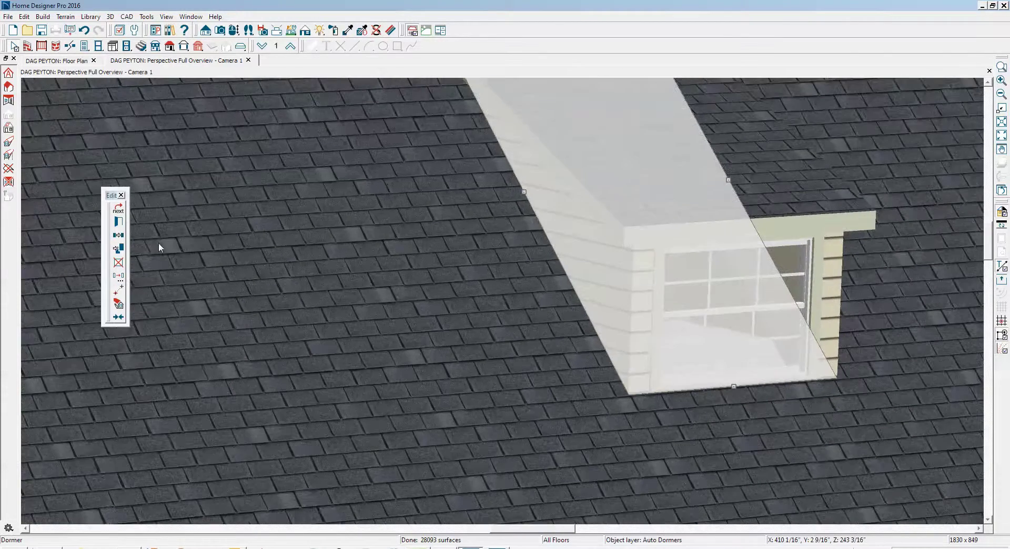
{"action": "left_click", "coordinate": [119, 306]}
{"action": "left_click", "coordinate": [674, 323]}
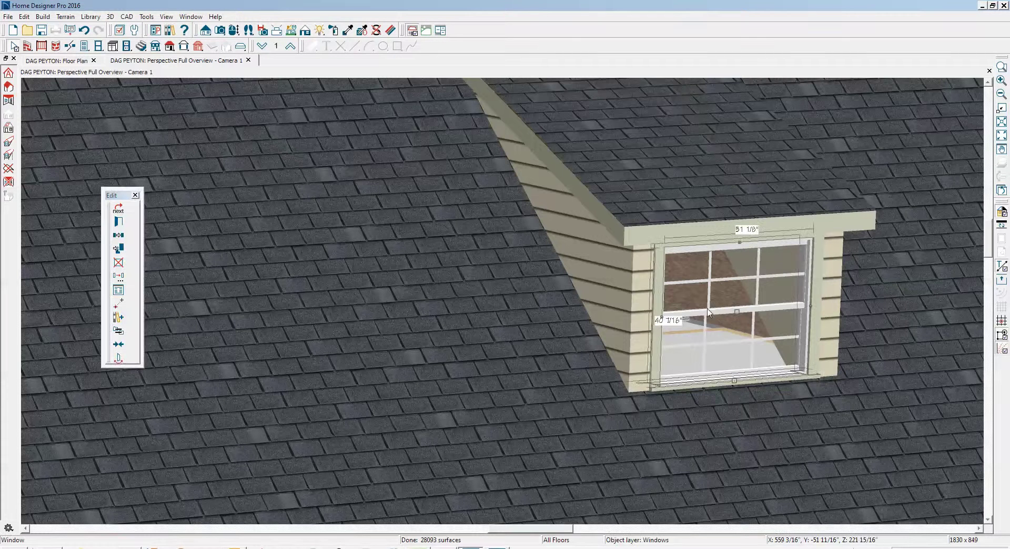
{"action": "left_click_drag", "start_coordinate": [662, 318], "coordinate": [761, 315]}
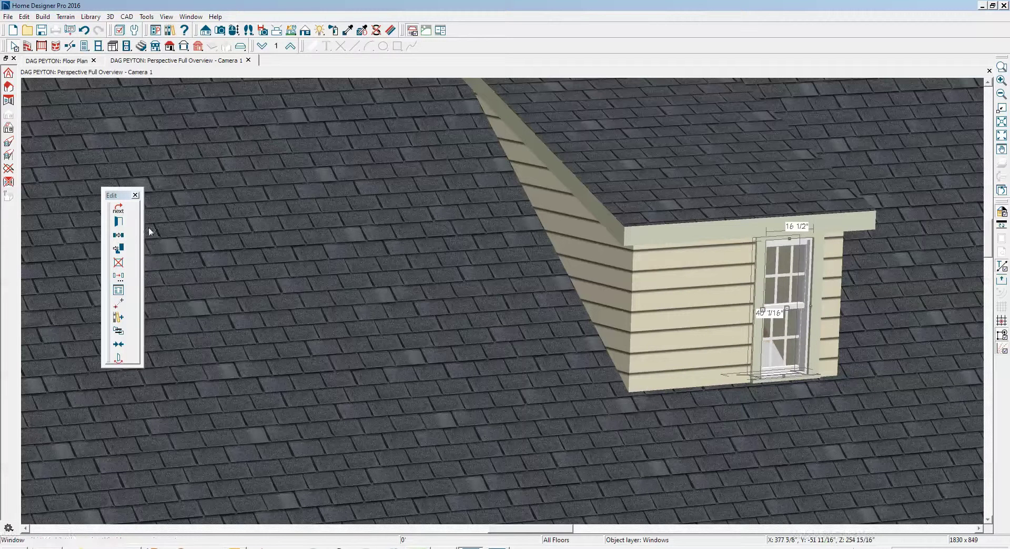